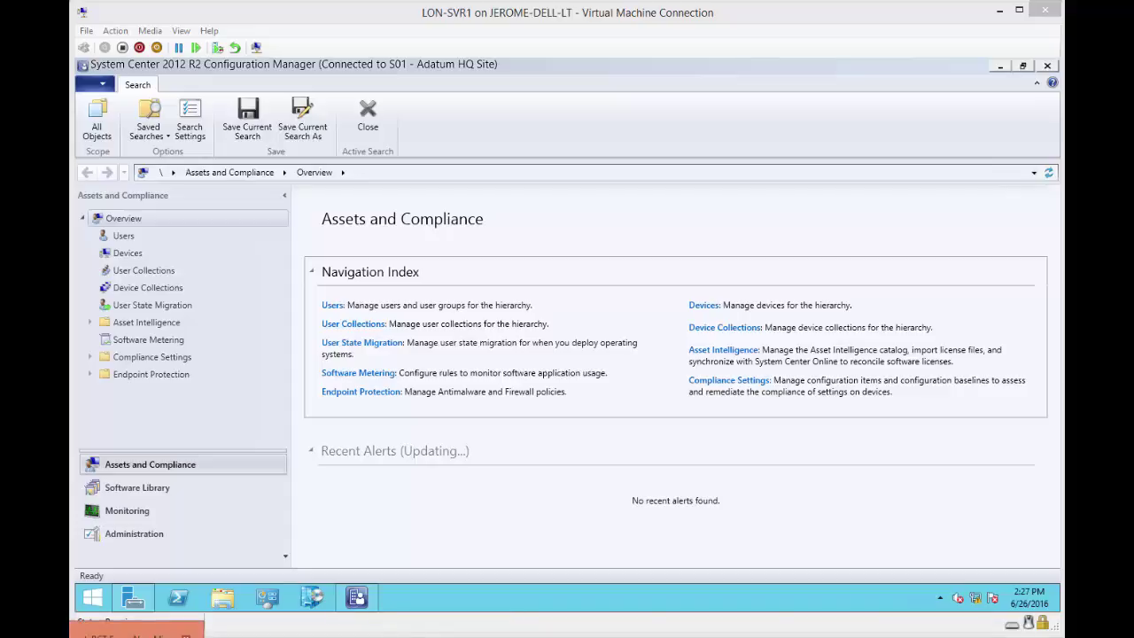
Switch to the browser and review the Recast RCT Free page down to its architecture diagram, and return to the virtual machine.
key("alt+Tab")
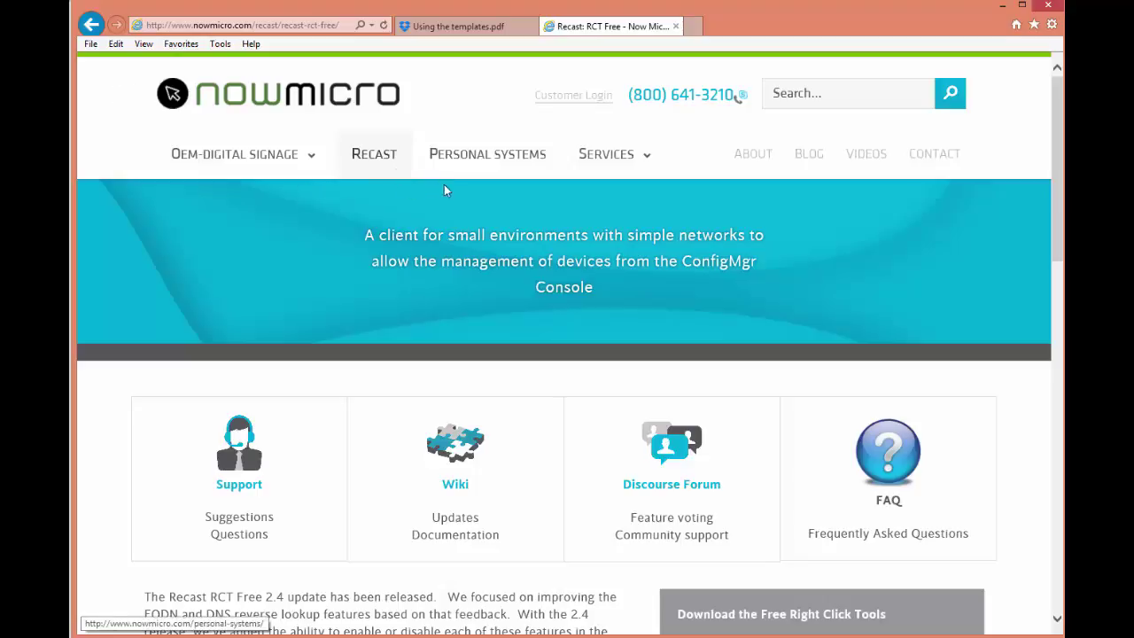
scroll(1058, 270, "down", 1)
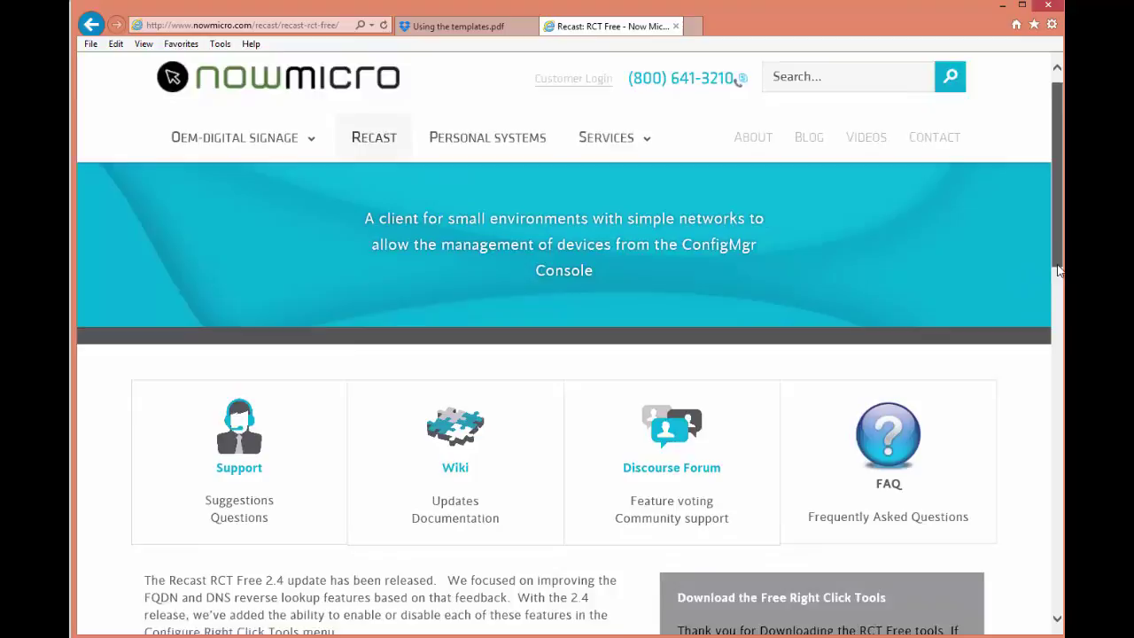
left_click_drag(1059, 270, 1045, 337)
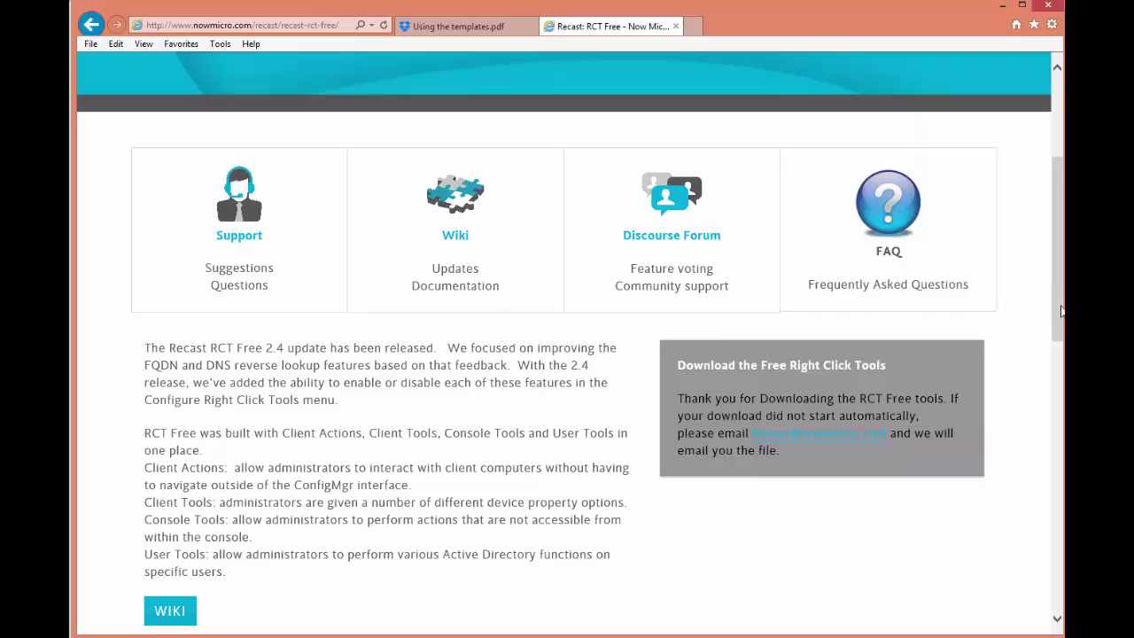
left_click_drag(1061, 310, 1061, 506)
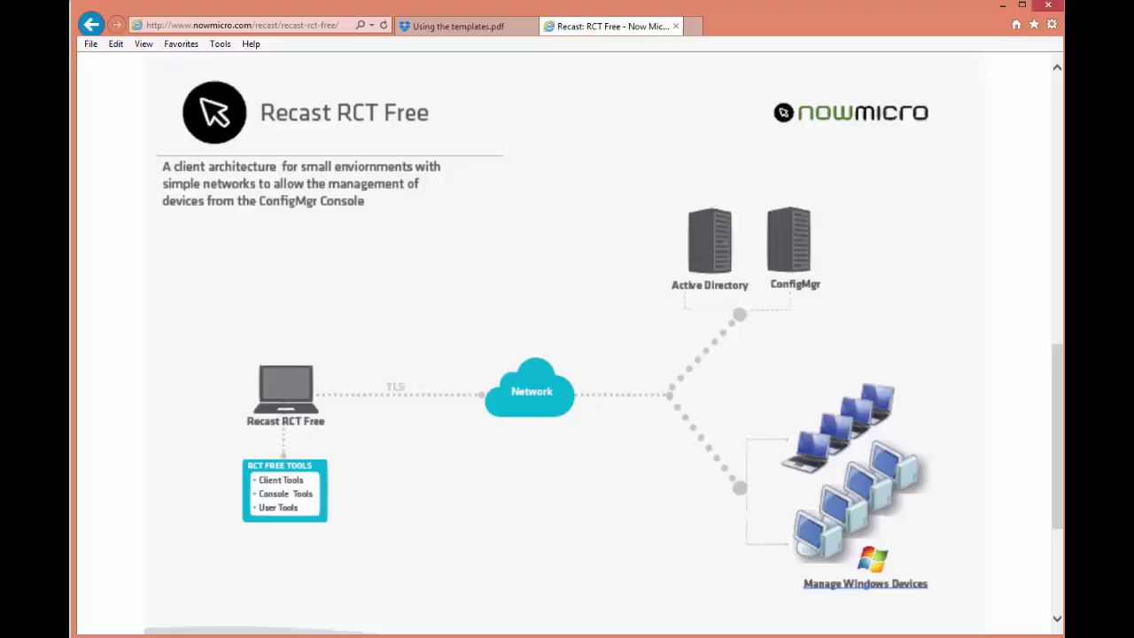
left_click(1002, 7)
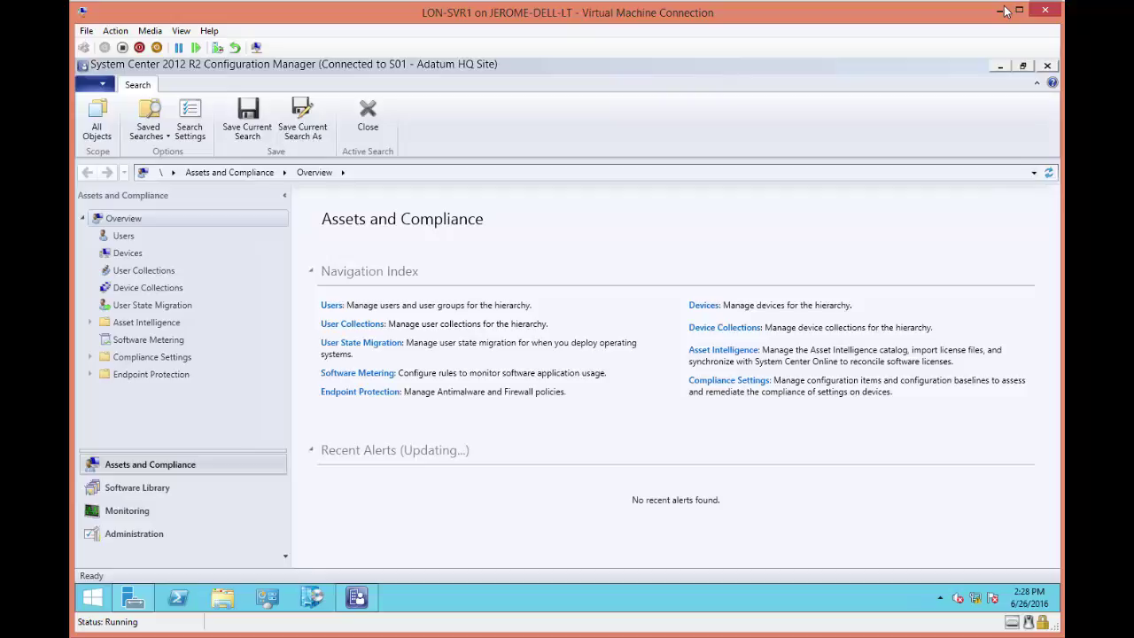
Close the Configuration Manager console and launch the Right Click Tools installer from DVD Drive (D:).
key("super+e")
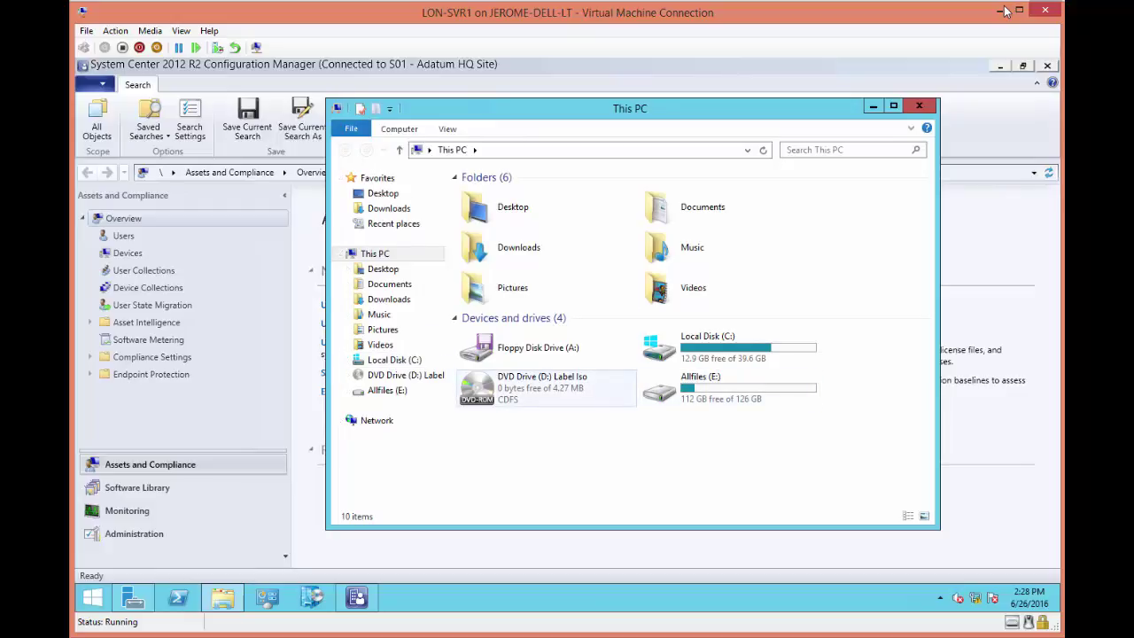
key("Return")
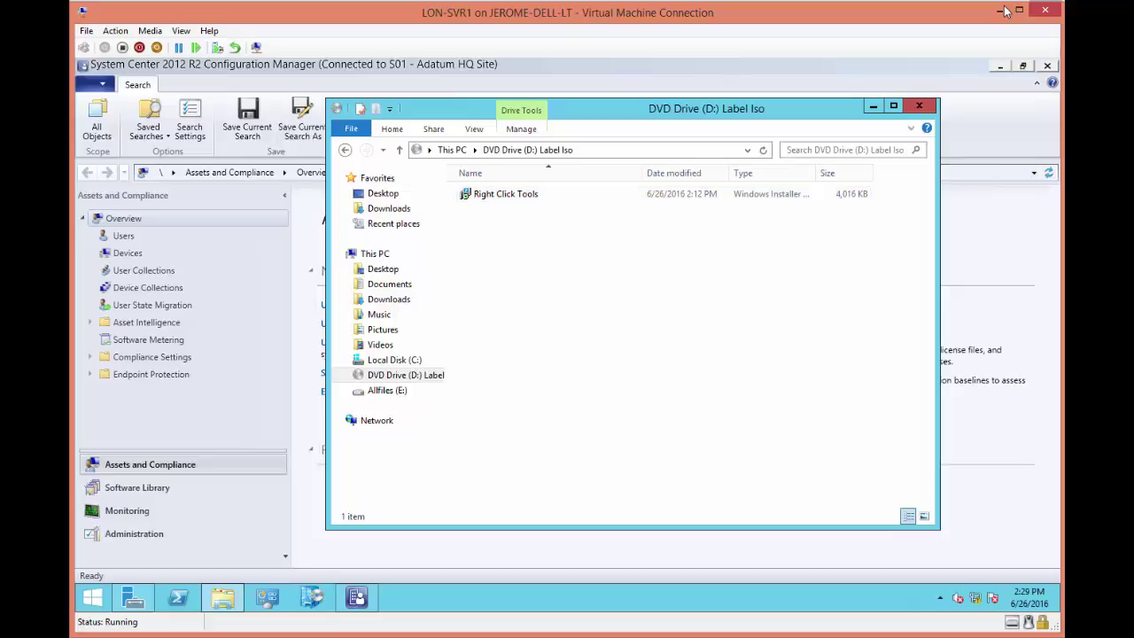
key("alt+Tab")
key("alt+F4")
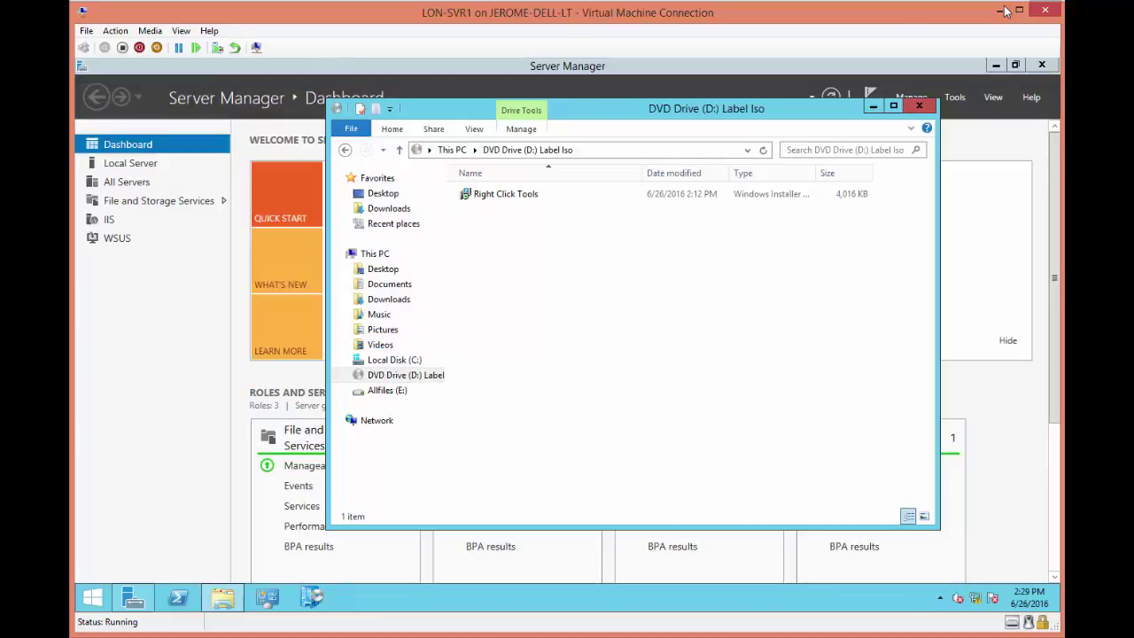
key("Down")
key("Return")
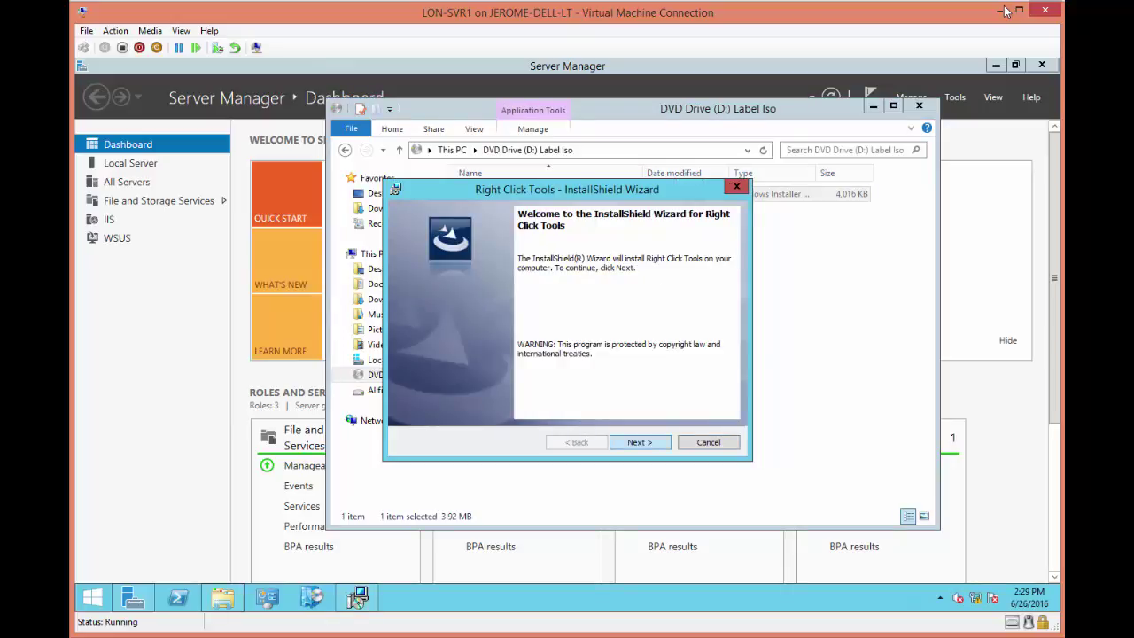
Install Right Click Tools with the license terms accepted and the default destination folder, and close File Explorer and Server Manager.
key("Return")
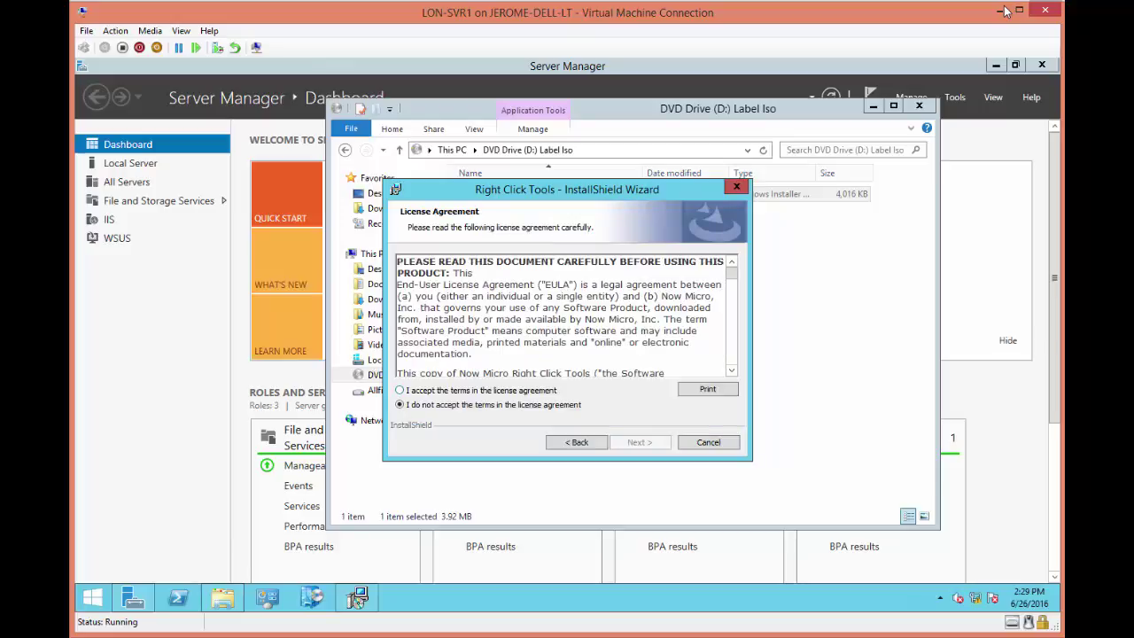
key("alt+a")
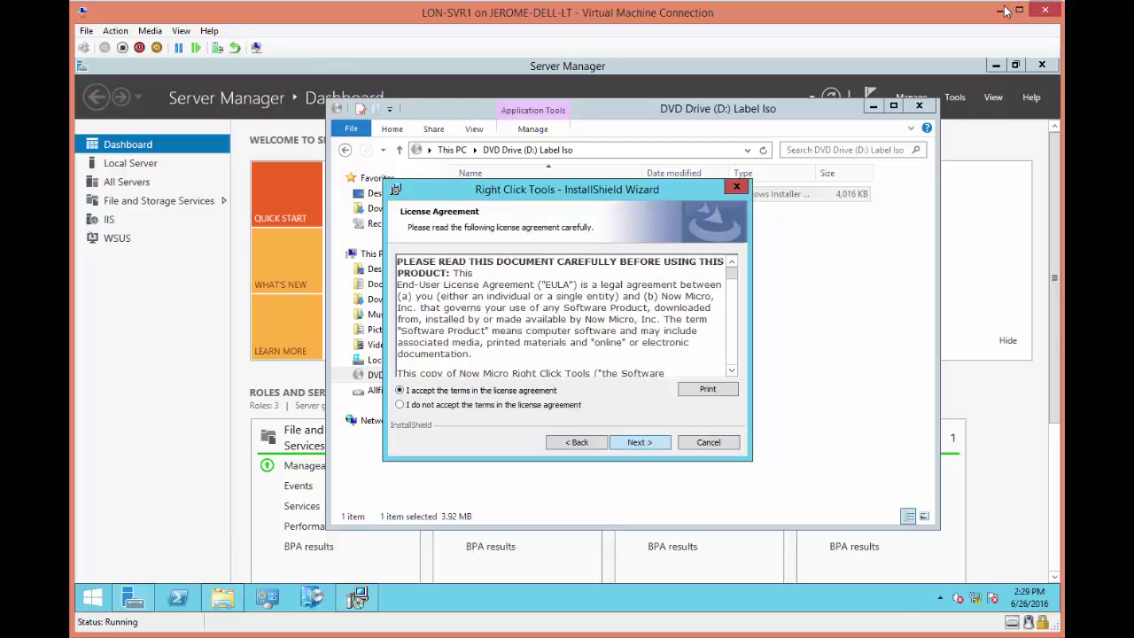
key("Return")
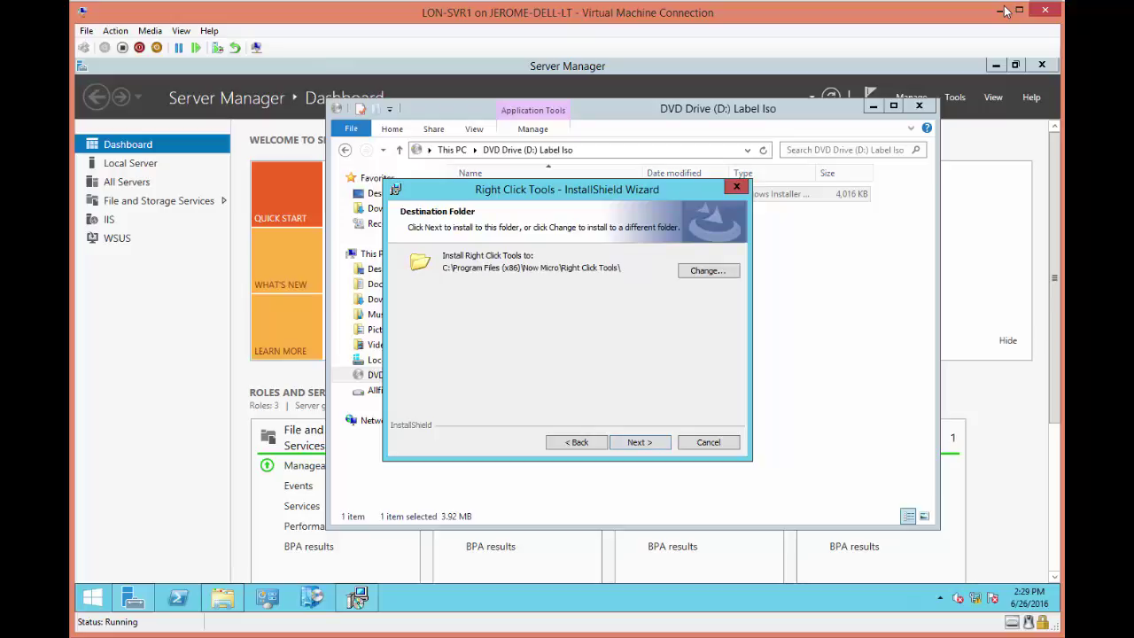
key("Tab")
key("Return")
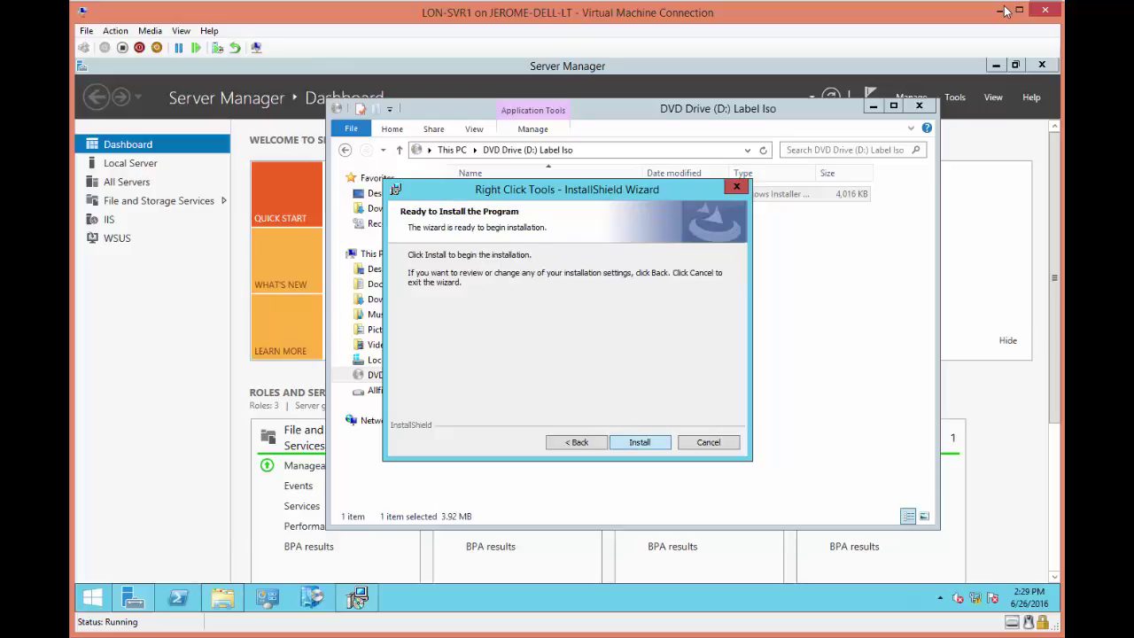
key("Return")
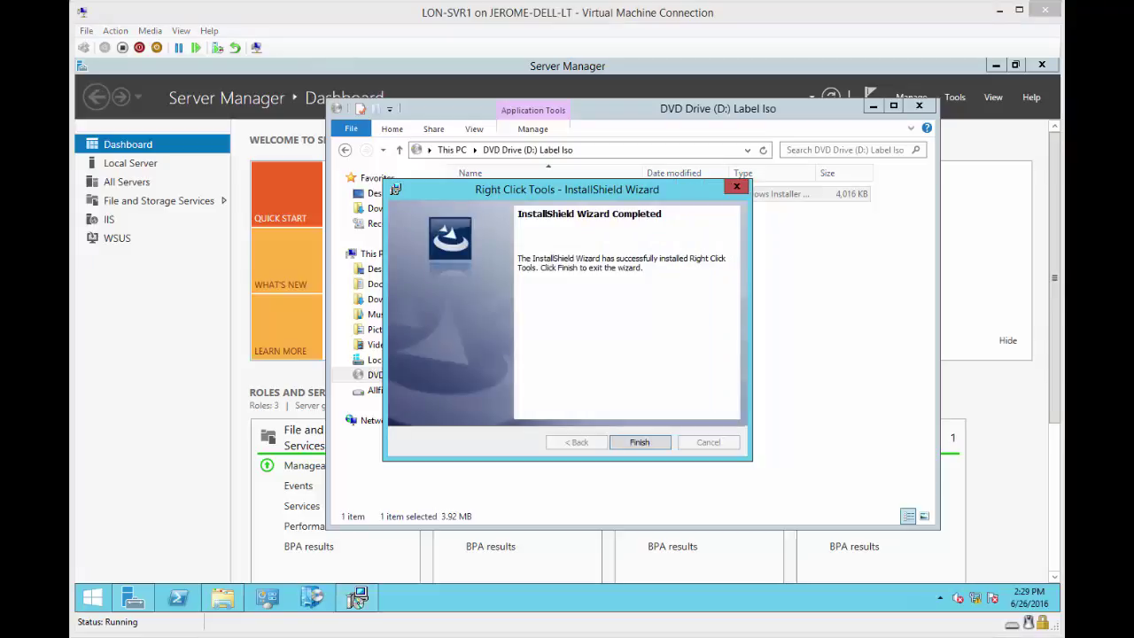
left_click(631, 446)
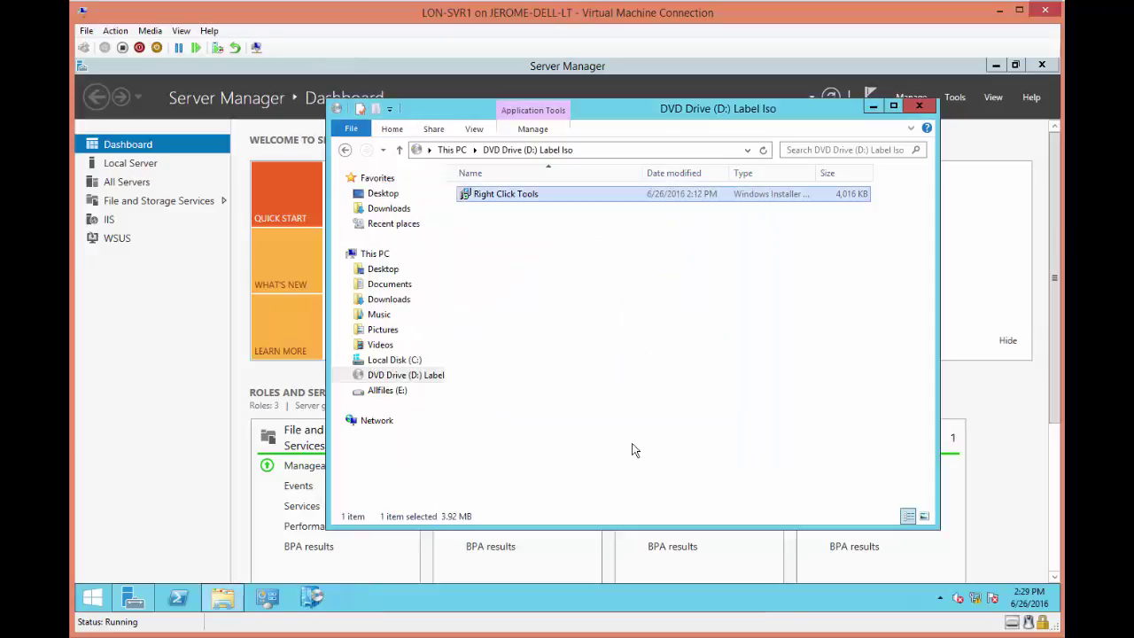
key("alt+F4")
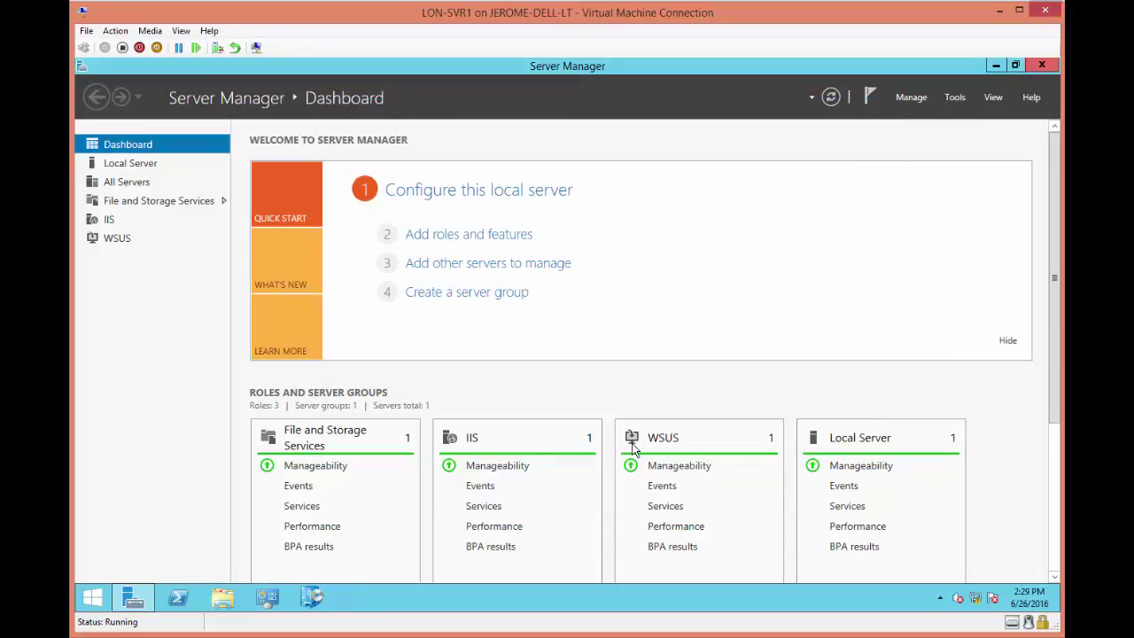
key("alt+F4")
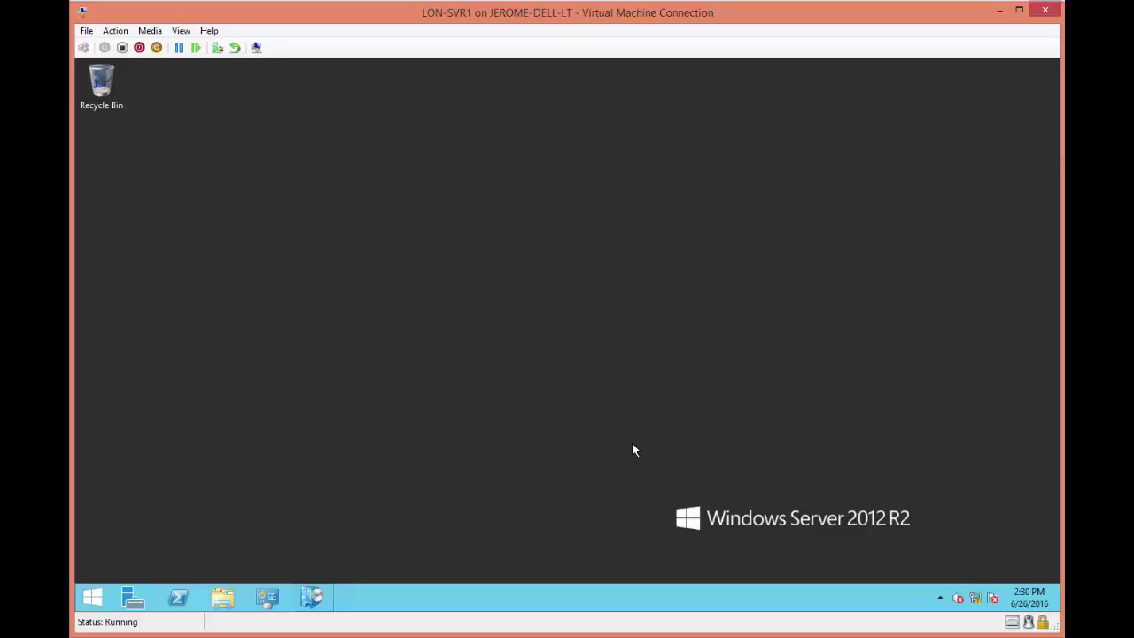
Search the Start screen for "config" and launch the Configuration Manager Console.
key("super")
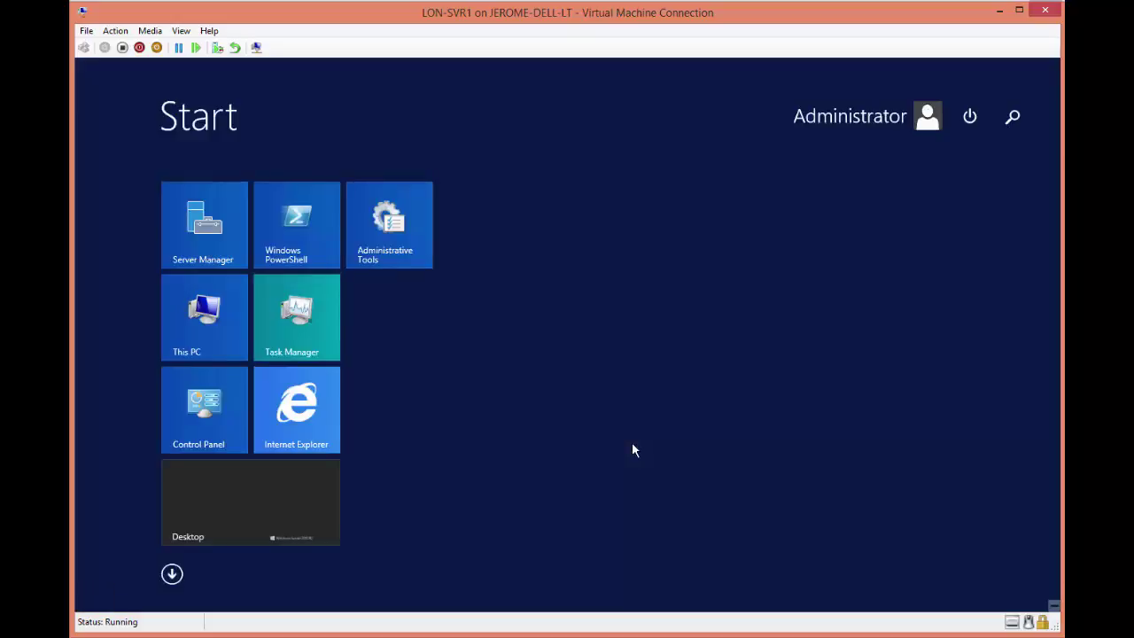
type("system Configuration")
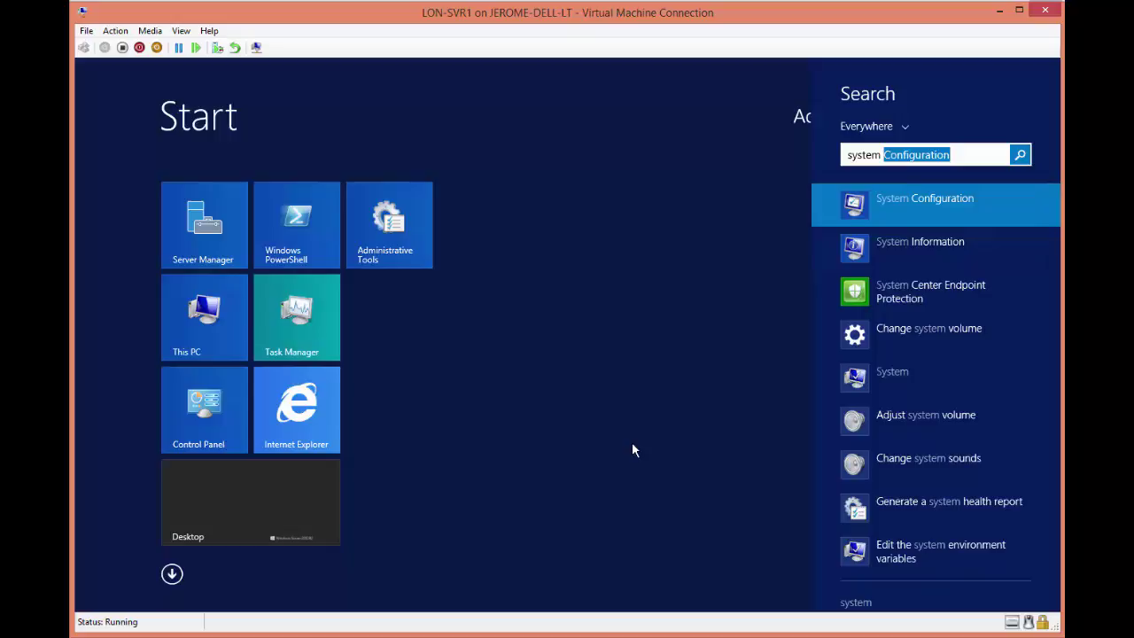
key("ctrl+a")
type("config")
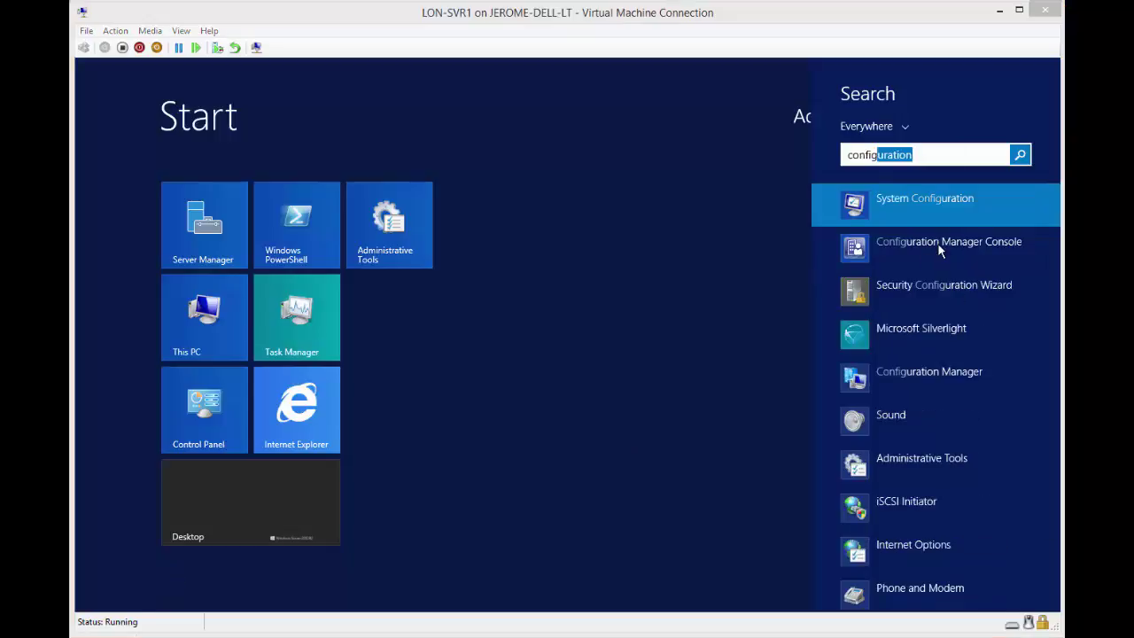
right_click(908, 243)
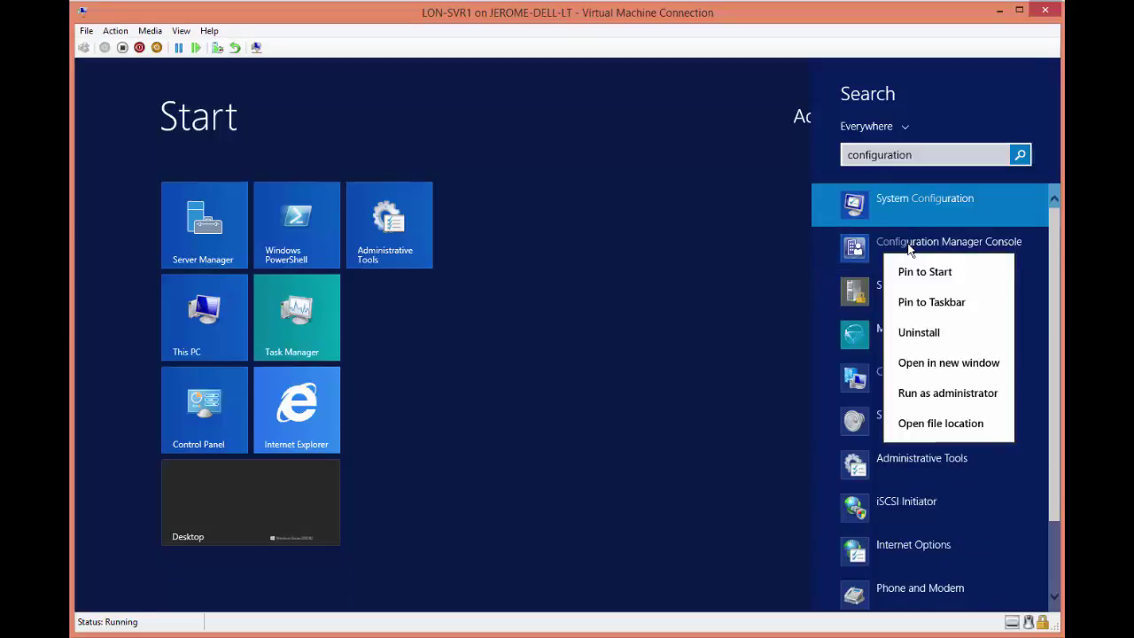
key("Down")
key("Down")
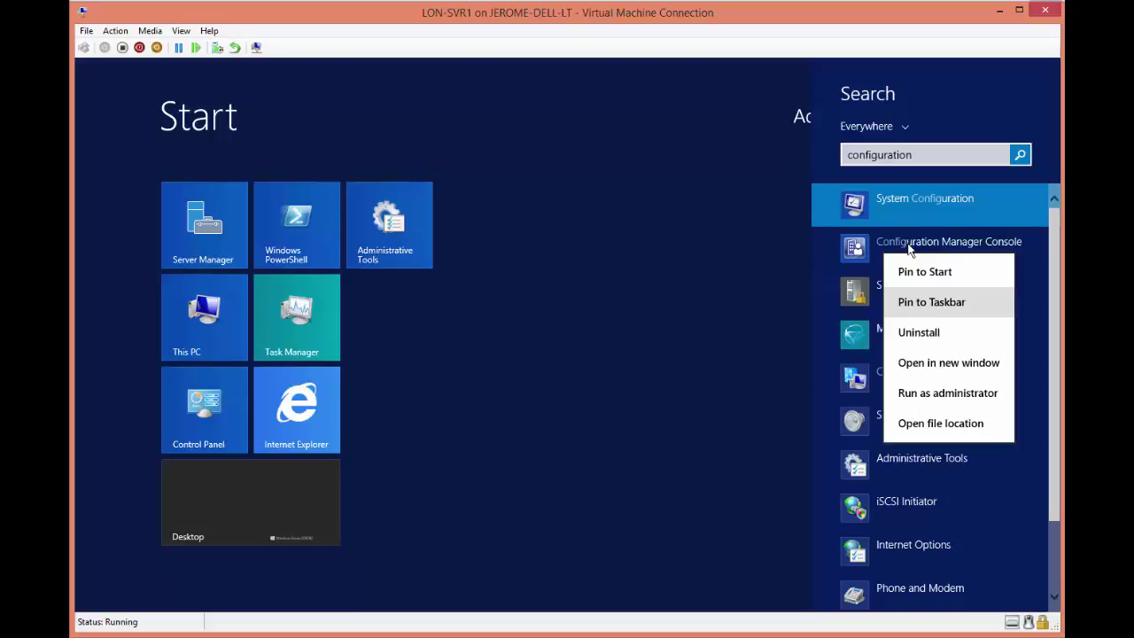
key("Escape")
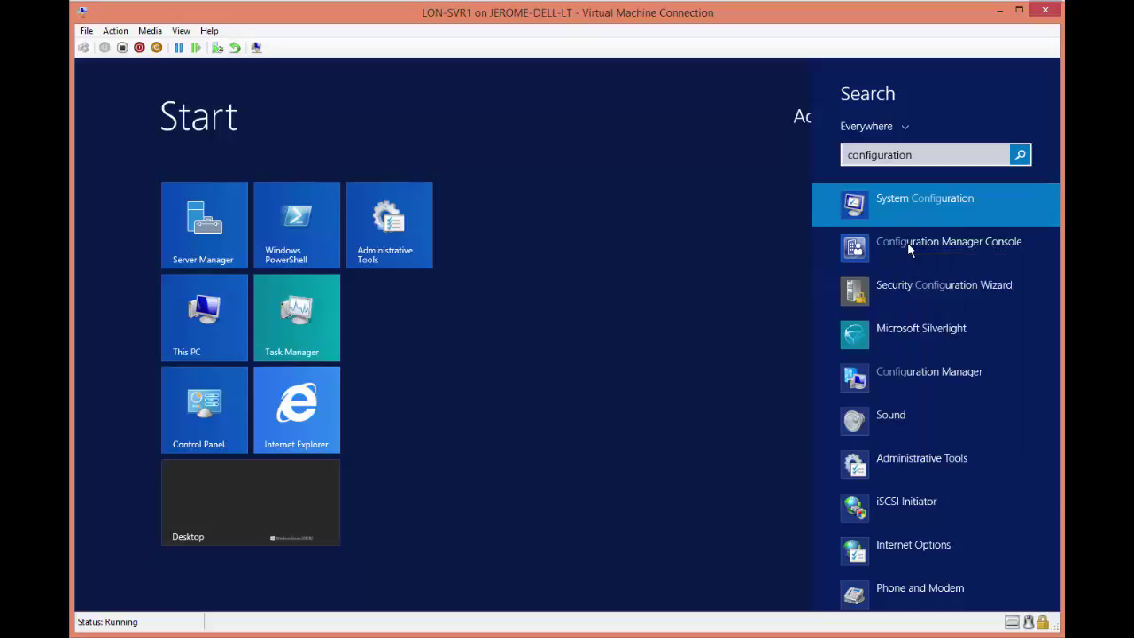
left_click(908, 244)
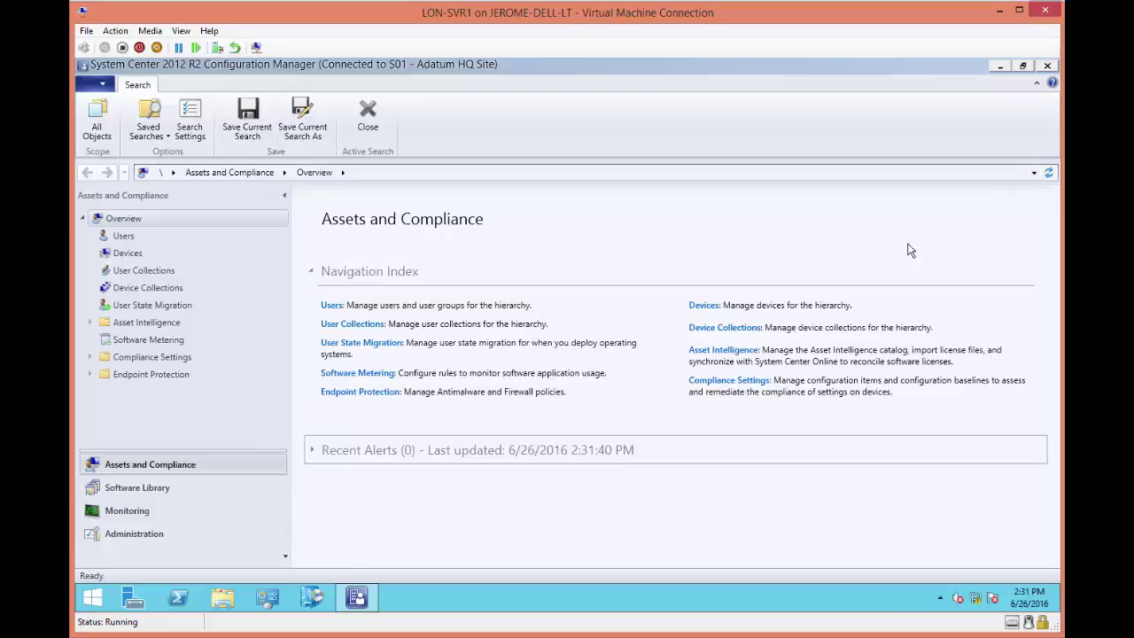
Show the Device Collections list in Assets and Compliance and select the Windows Server 2012 R2 collection.
key("Down")
key("Down")
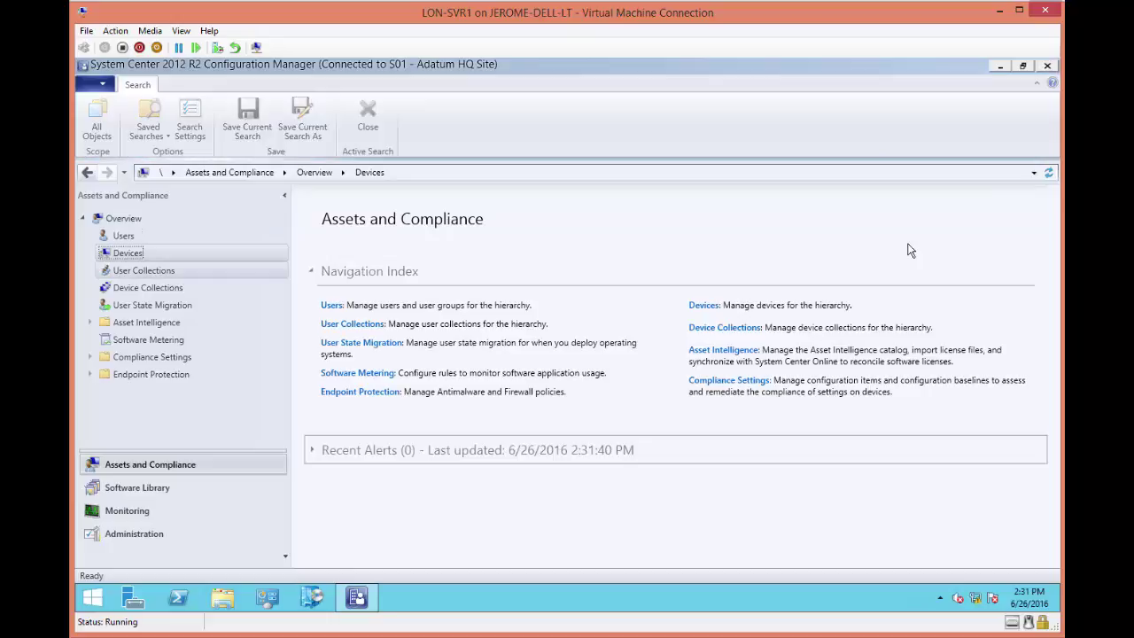
key("Down")
key("Down")
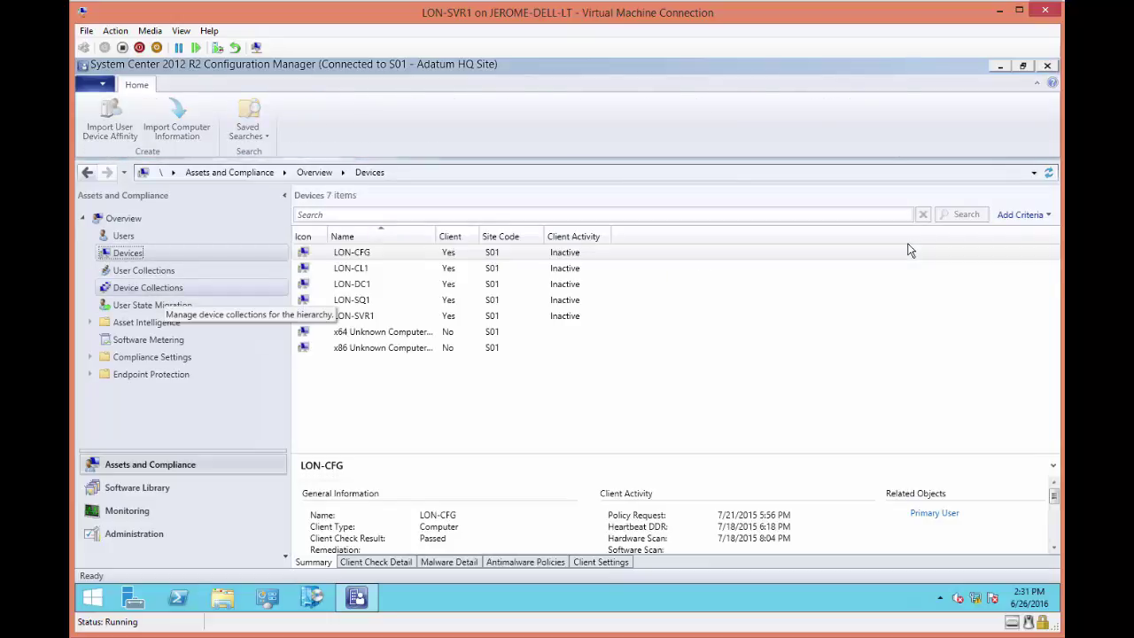
key("Tab")
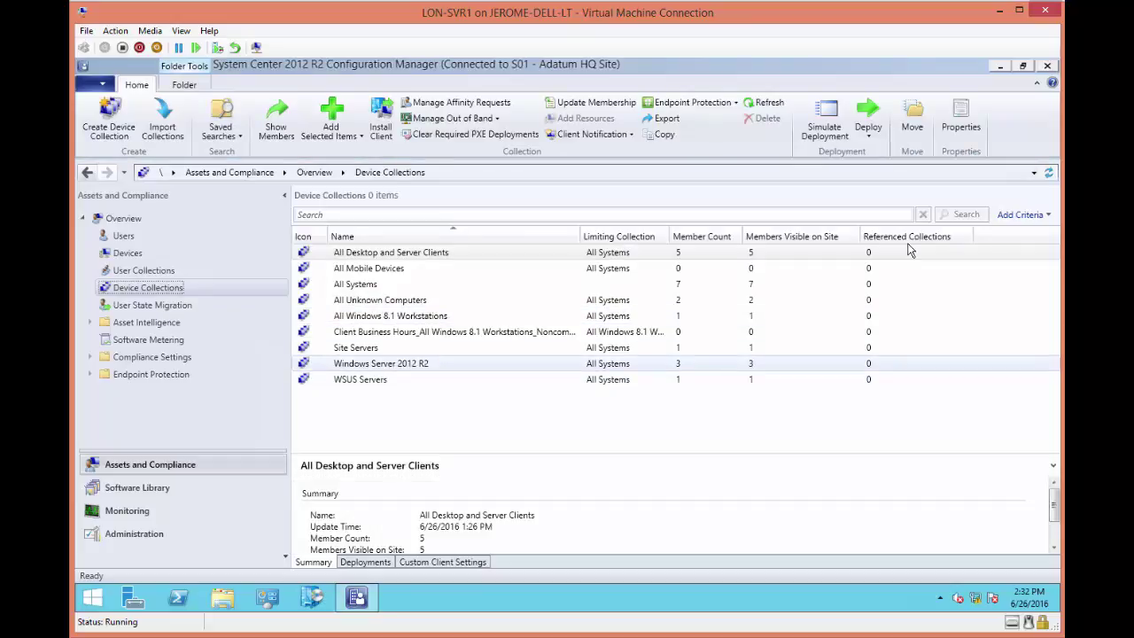
Examine the client actions, client tools and console tools that Now Micro Right Click Tools offers for the Windows Server 2012 R2 collection.
key("shift+F10")
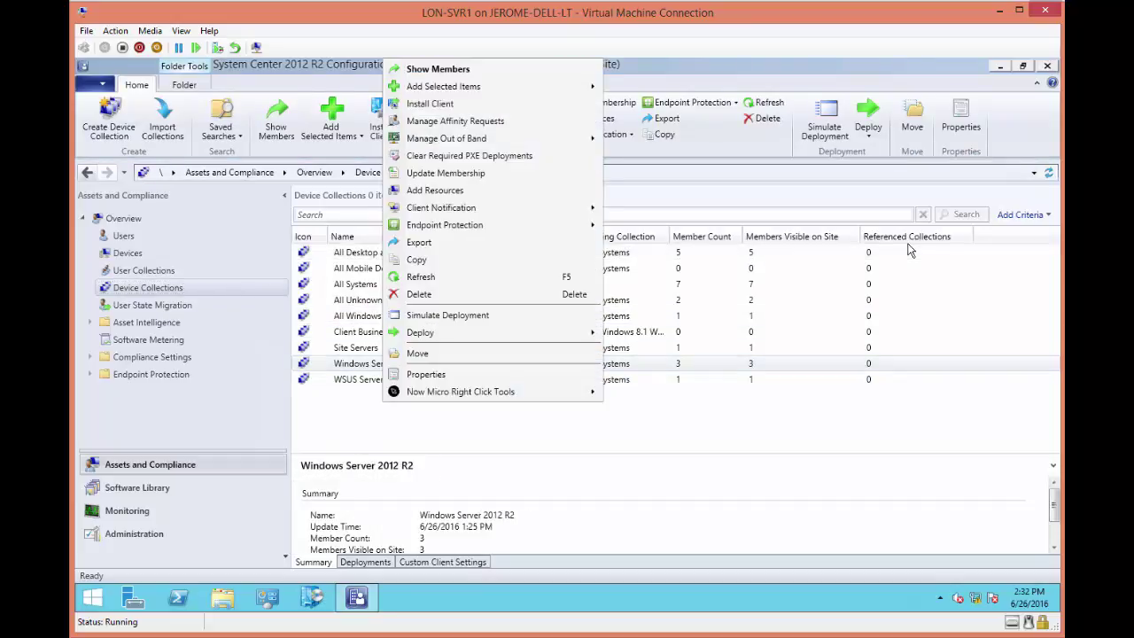
key("Up")
key("Right")
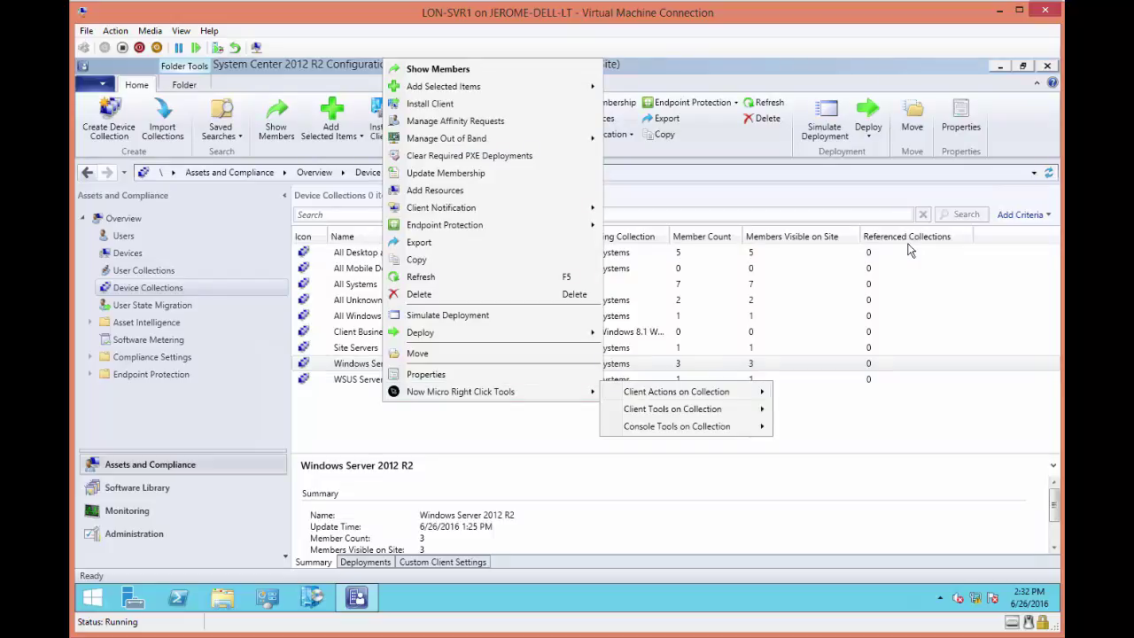
key("Right")
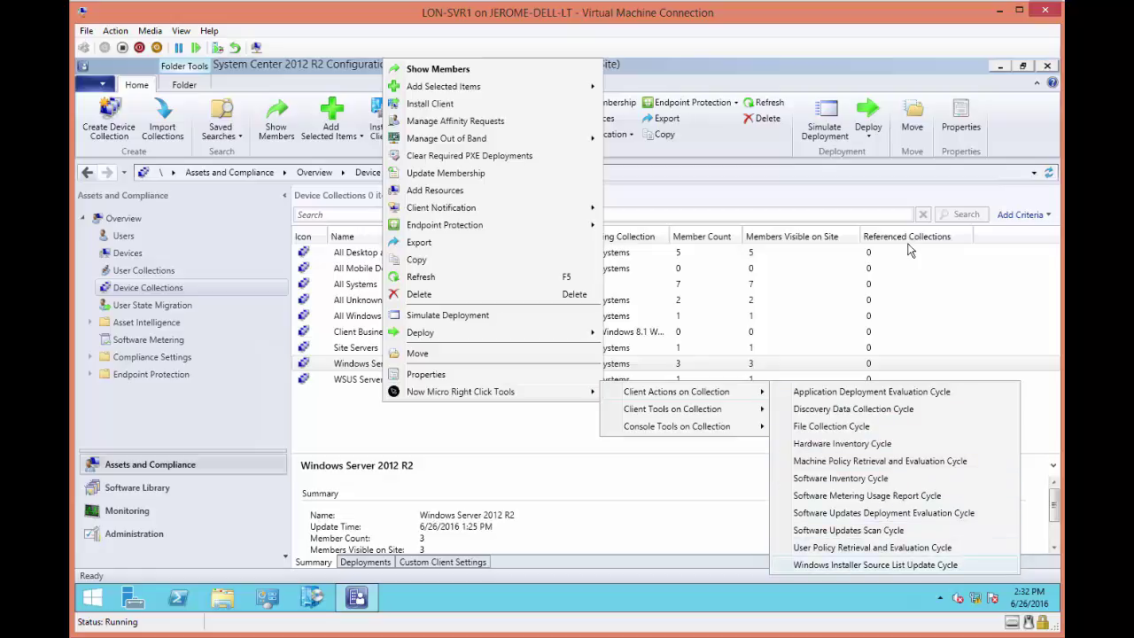
mouse_move(673, 408)
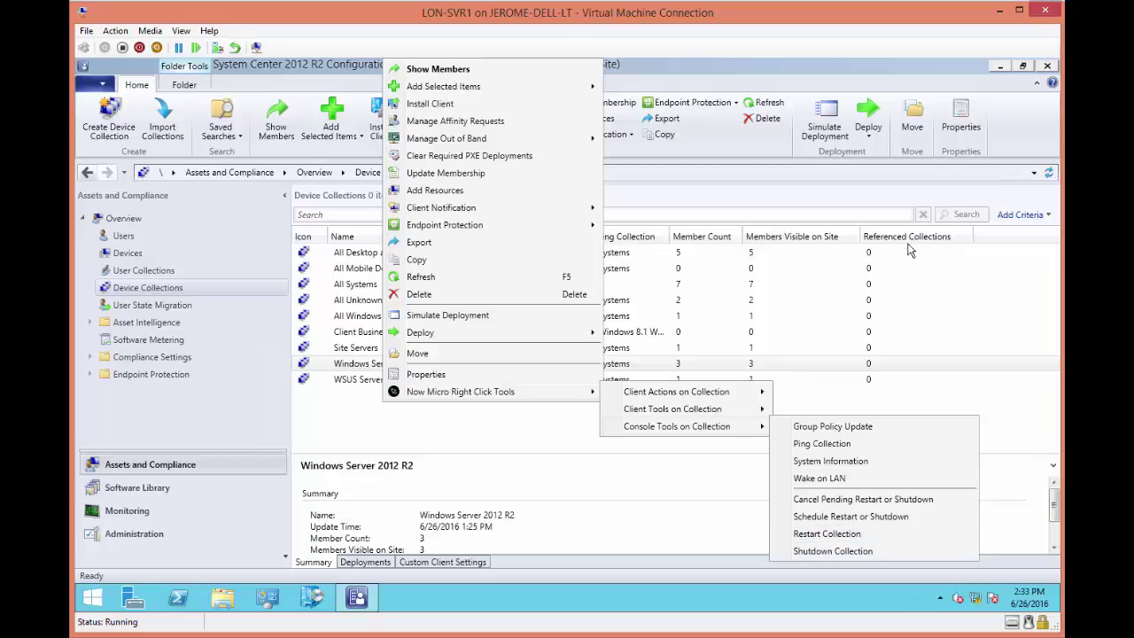
key("Left")
key("Up")
key("Right")
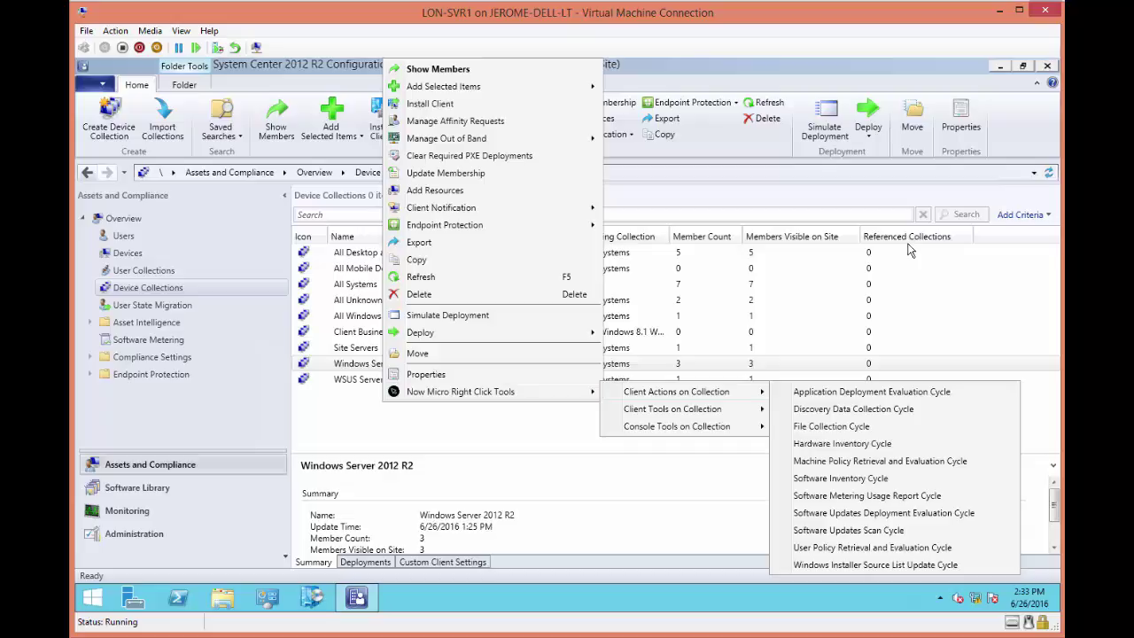
key("Escape")
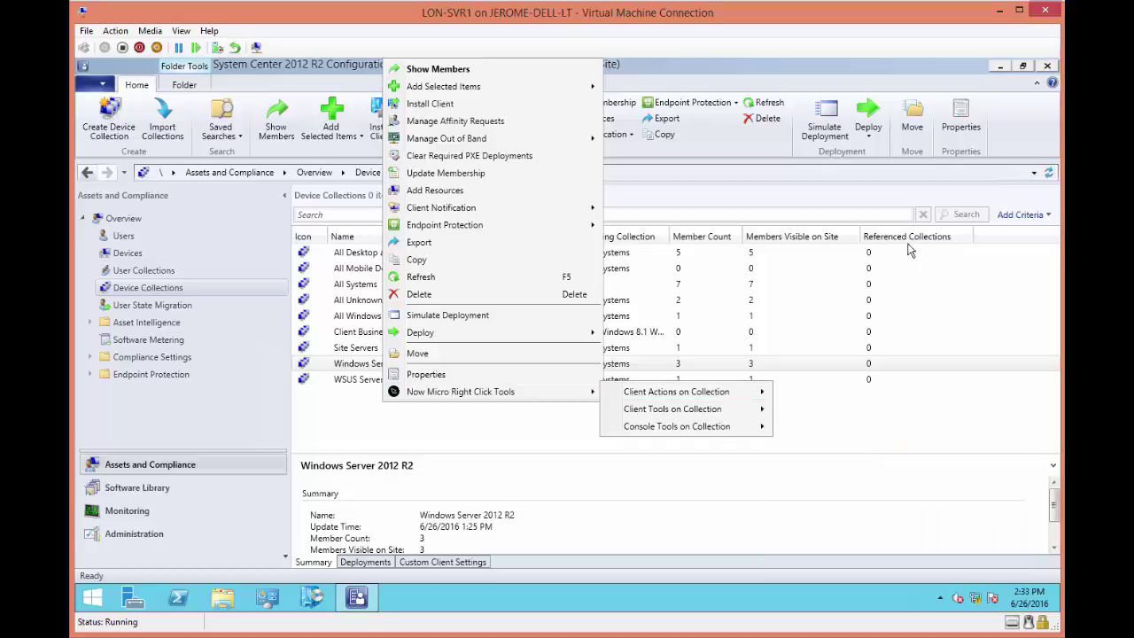